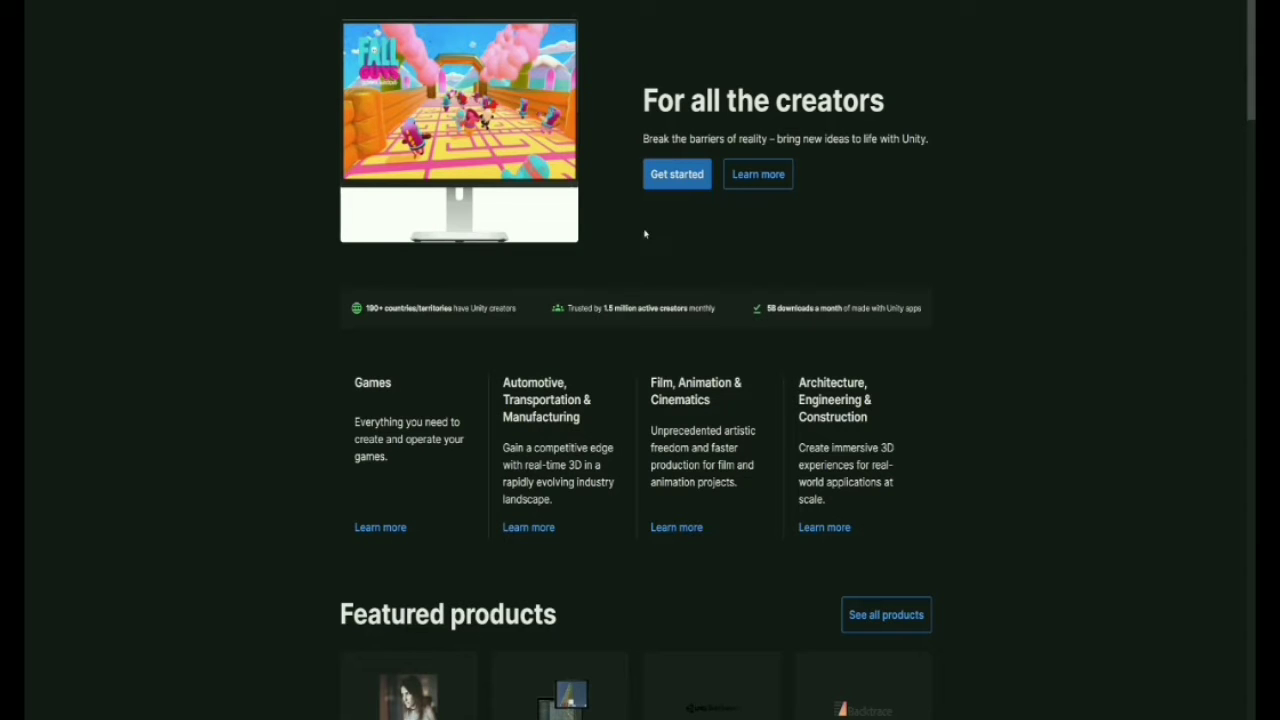
# Reach the Unity Plans and pricing page listing the Teams plans via Get started.
pyautogui.click(680, 180)
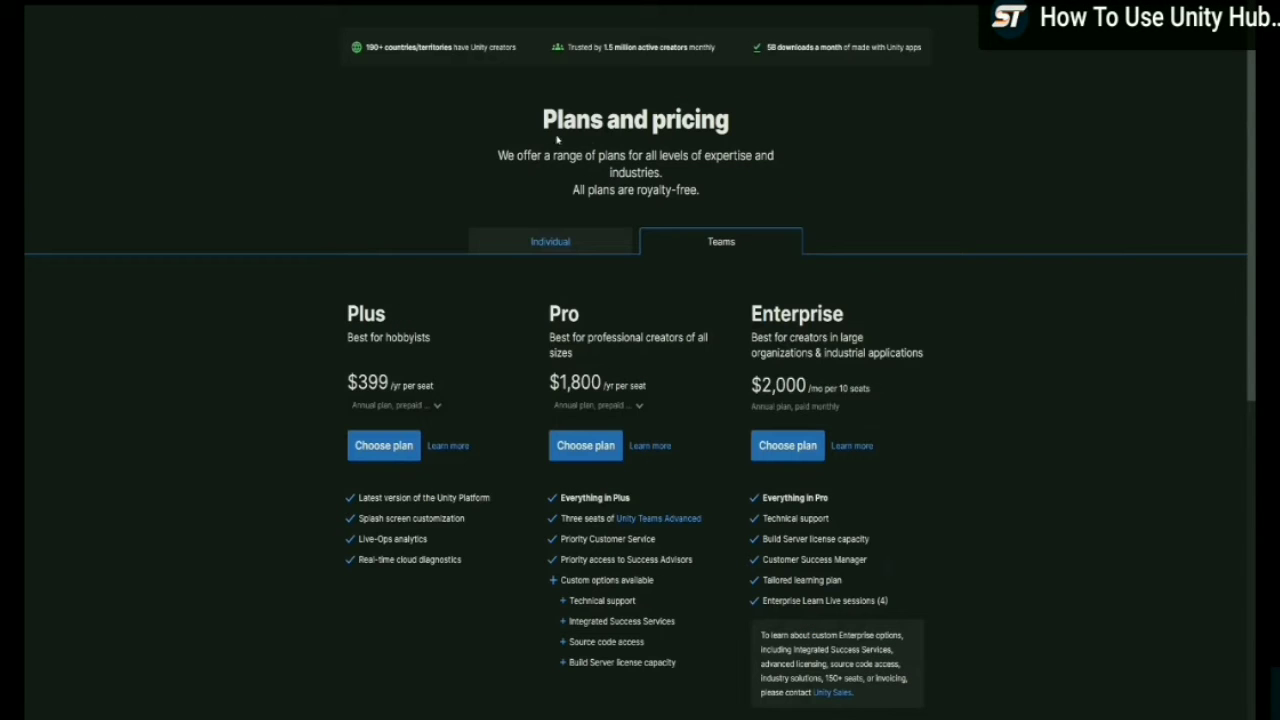
pyautogui.hotkey('alt', 'Left')
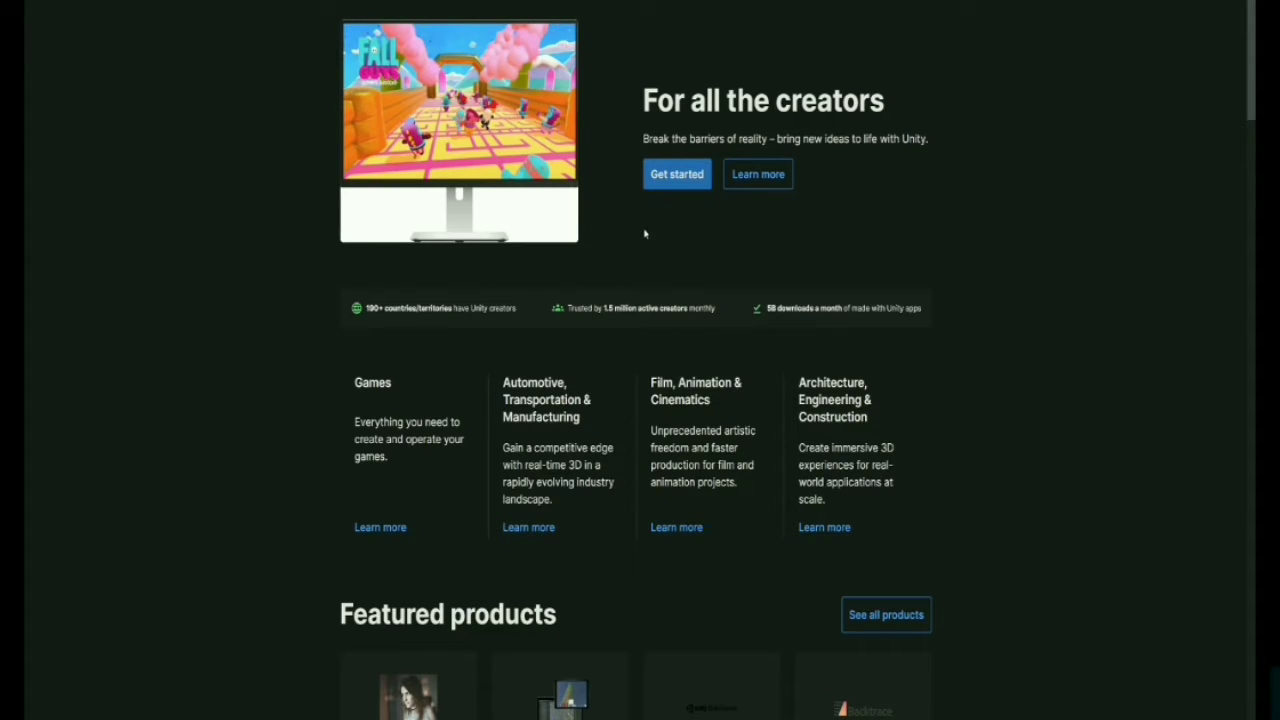
pyautogui.click(680, 178)
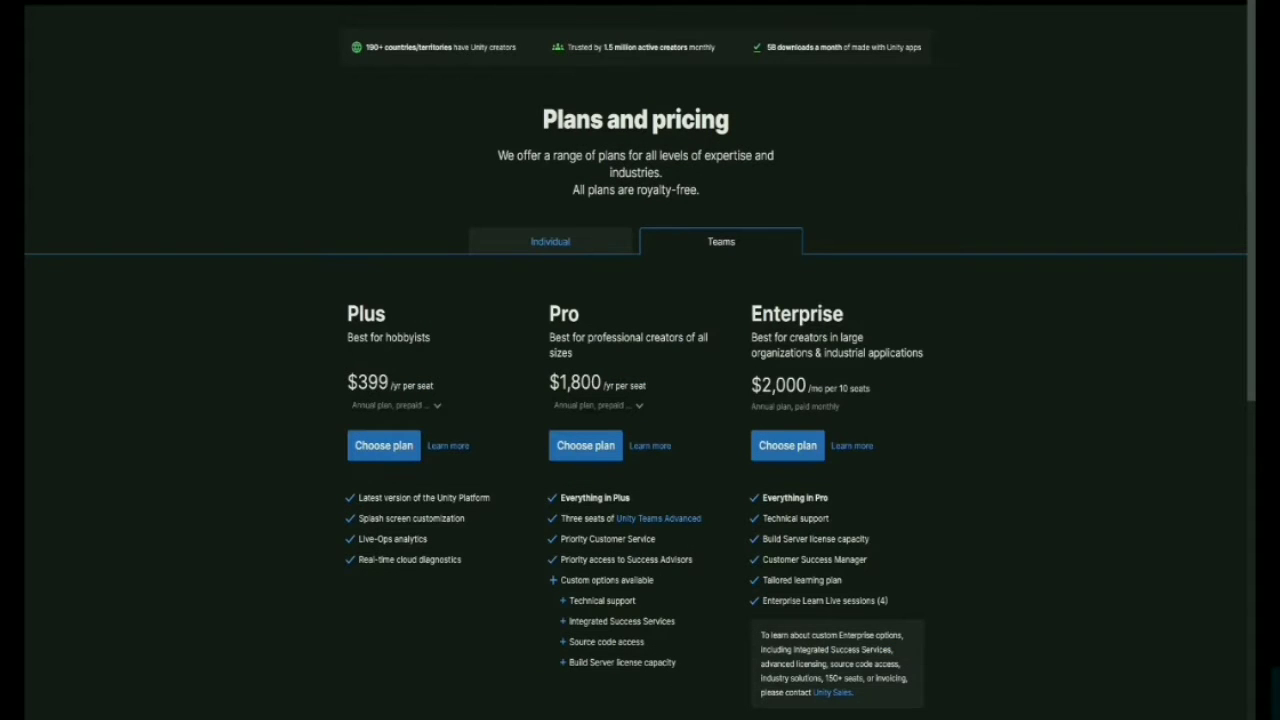
# Check the free Personal plan's eligibility under Individual, then choose Get started for Personal.
pyautogui.click(547, 248)
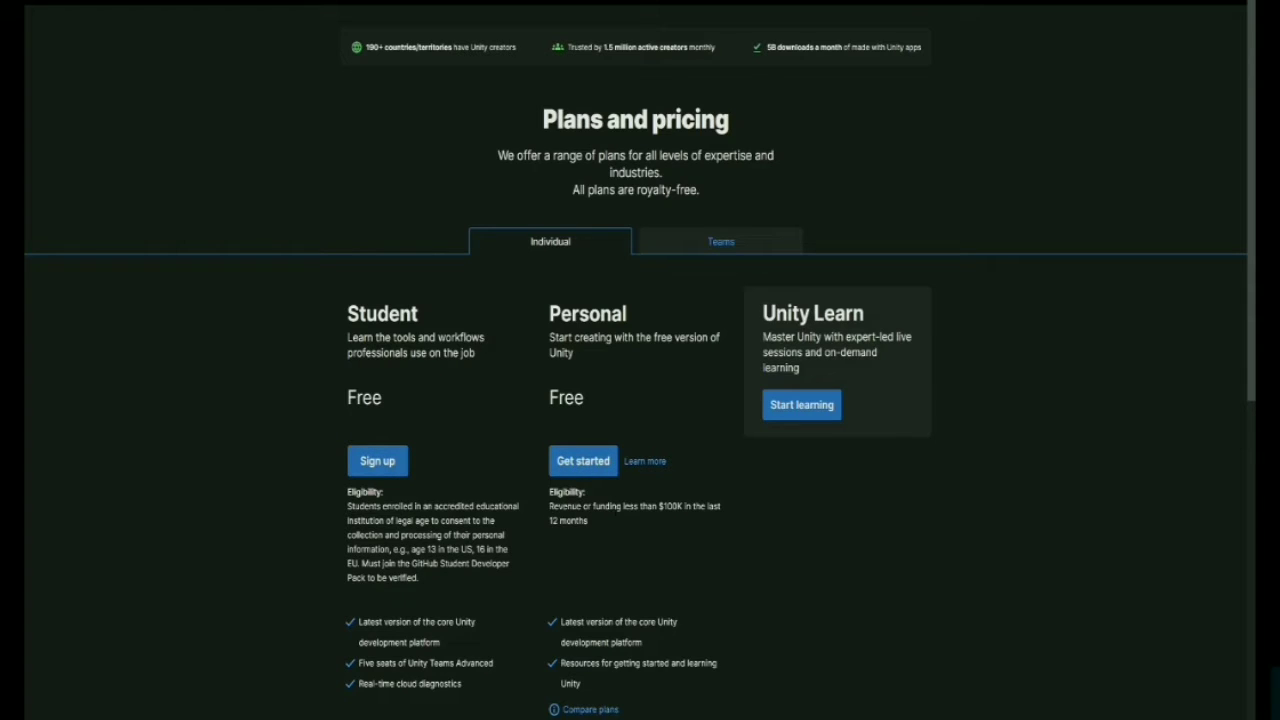
pyautogui.tripleClick(586, 521)
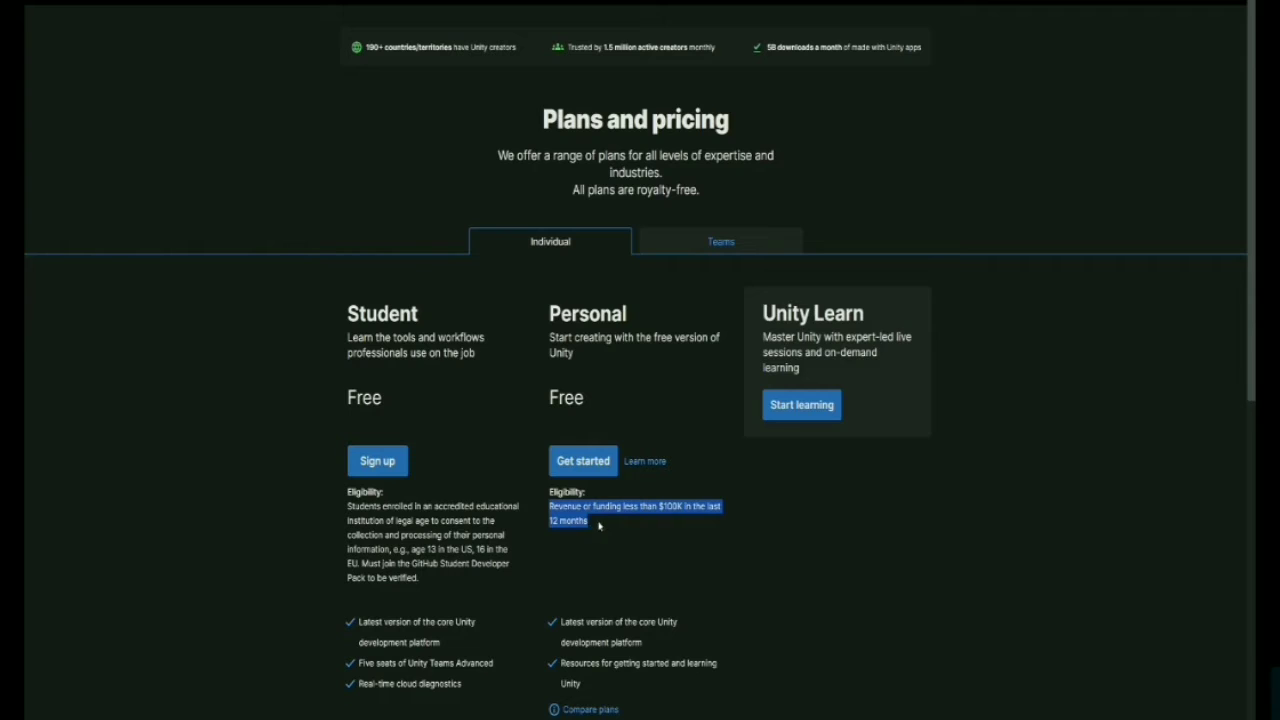
pyautogui.click(604, 527)
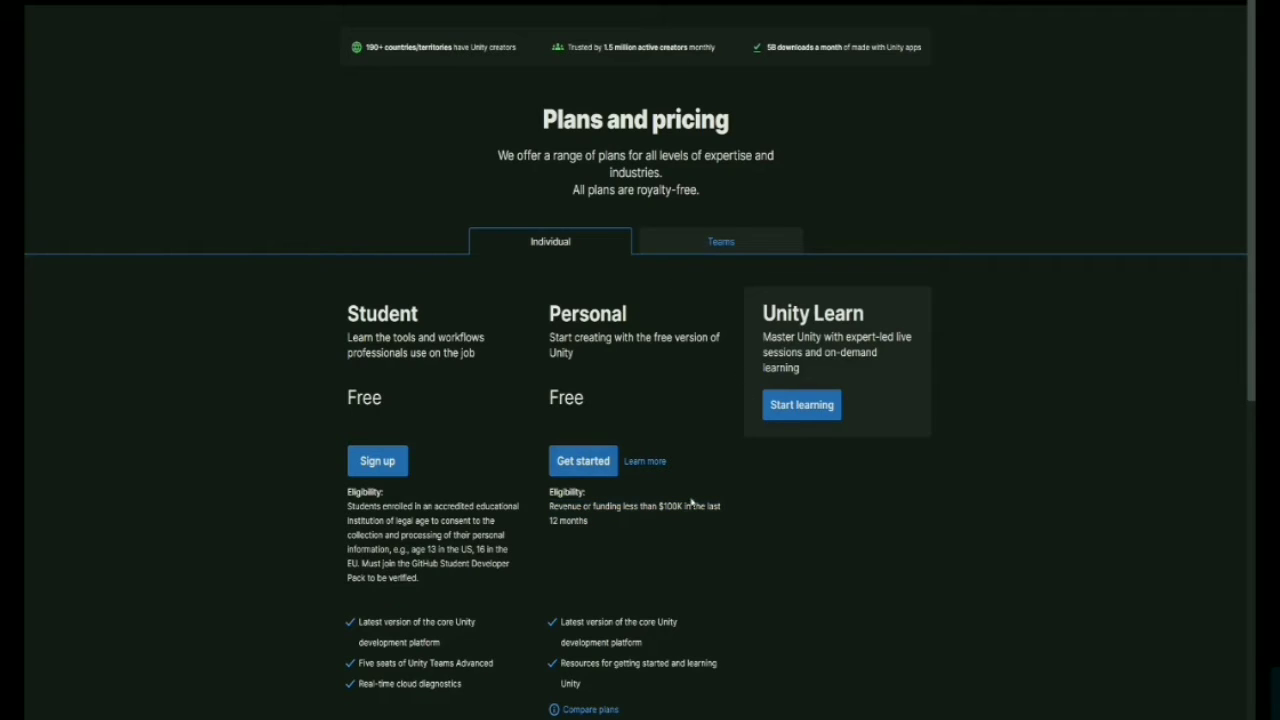
pyautogui.click(600, 474)
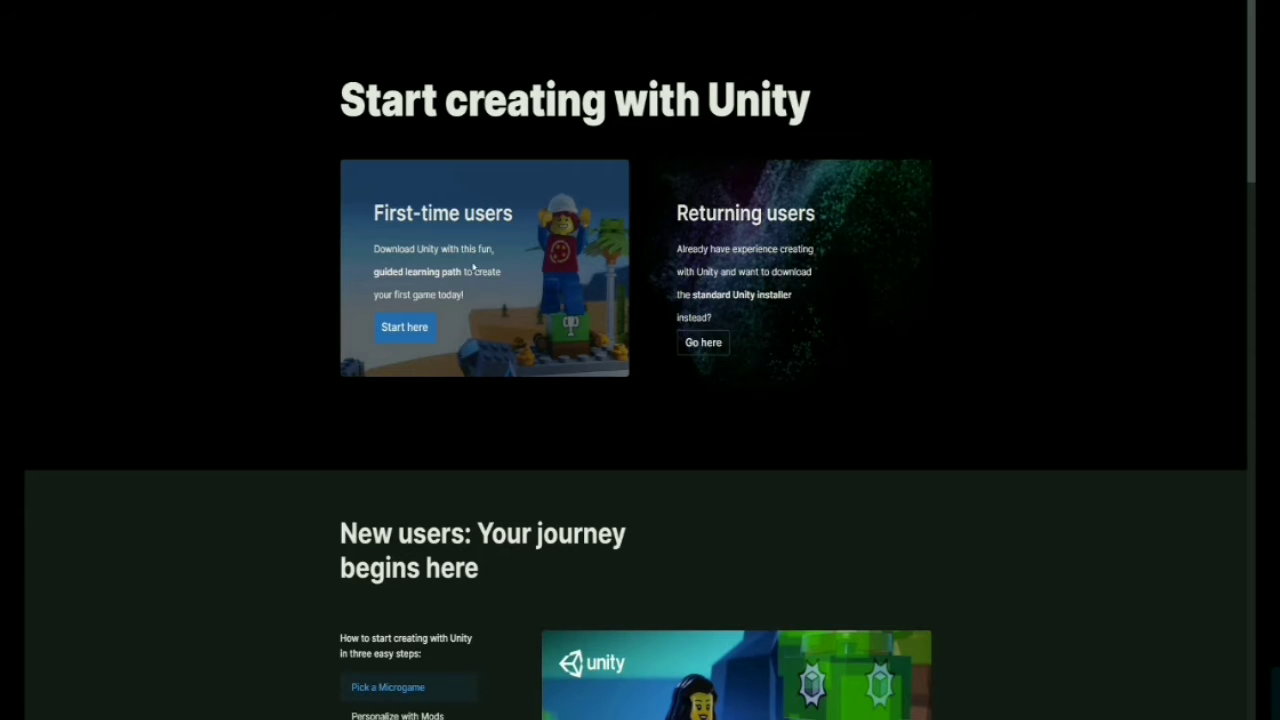
pyautogui.scroll(-3, 475, 266)
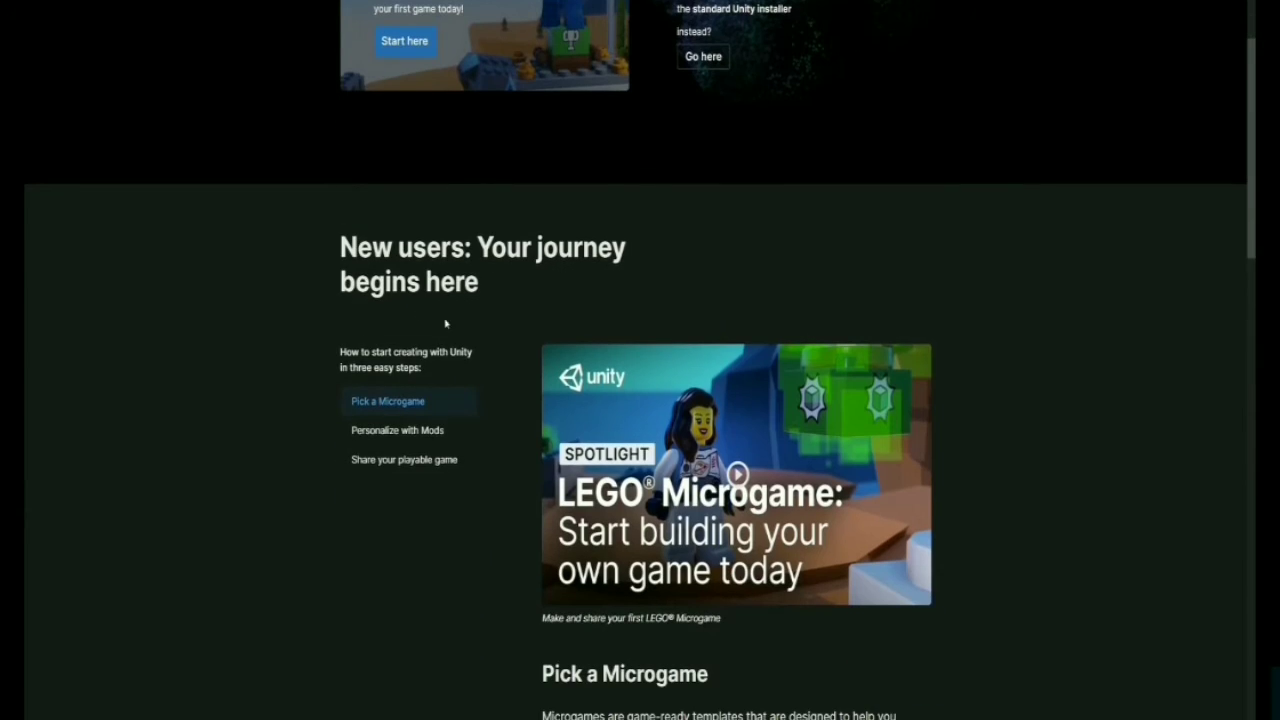
pyautogui.scroll(-2, 450, 300)
pyautogui.scroll(-3, 503, 531)
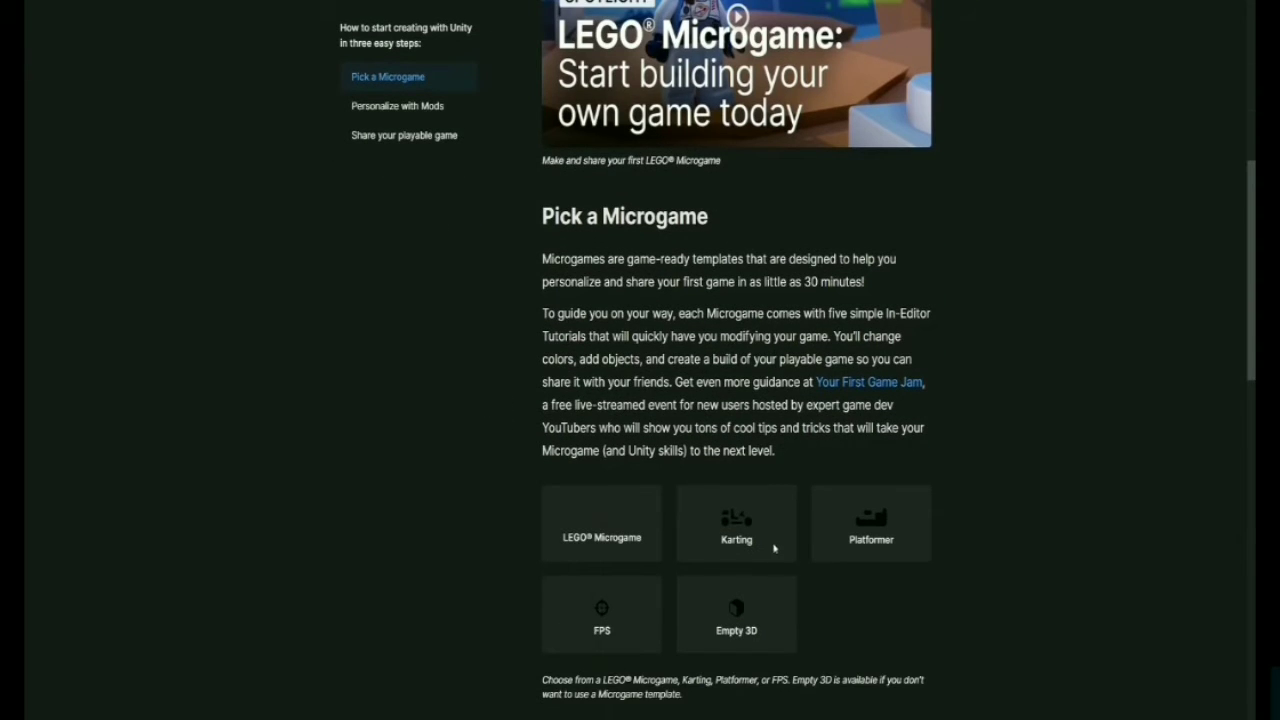
pyautogui.scroll(-1, 651, 457)
pyautogui.scroll(3, 490, 436)
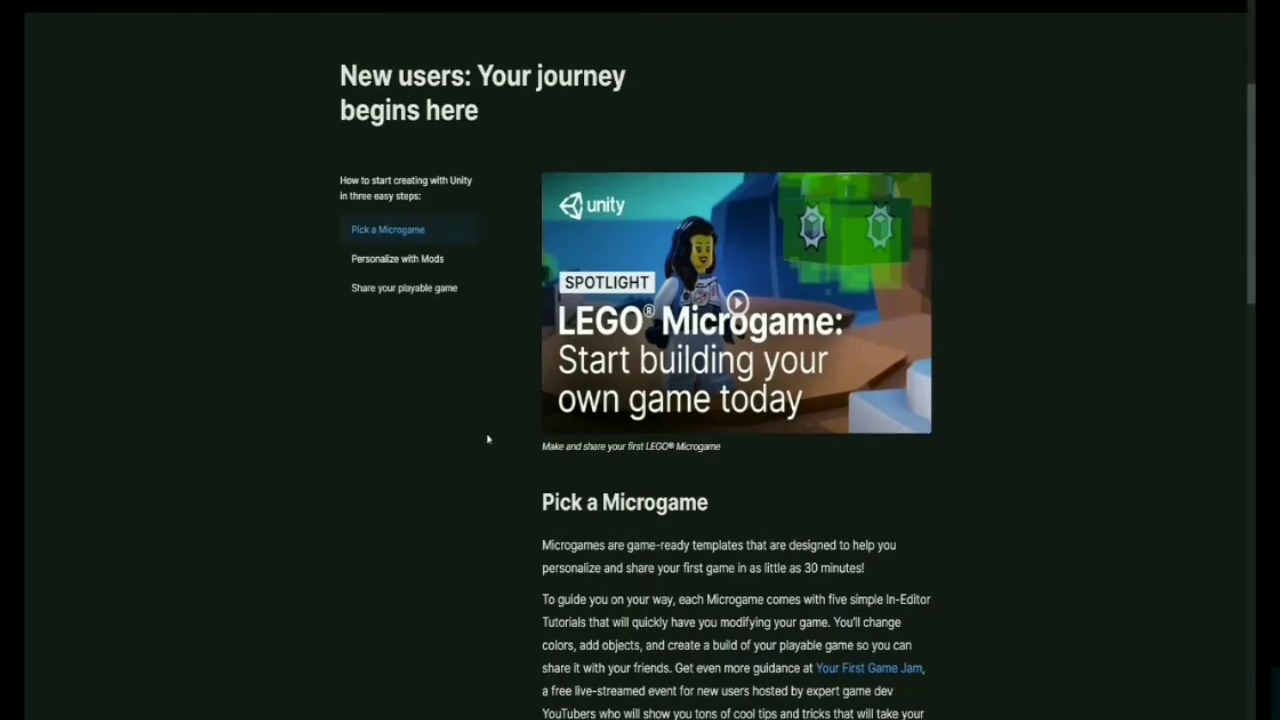
pyautogui.scroll(3, 488, 438)
pyautogui.scroll(1, 450, 400)
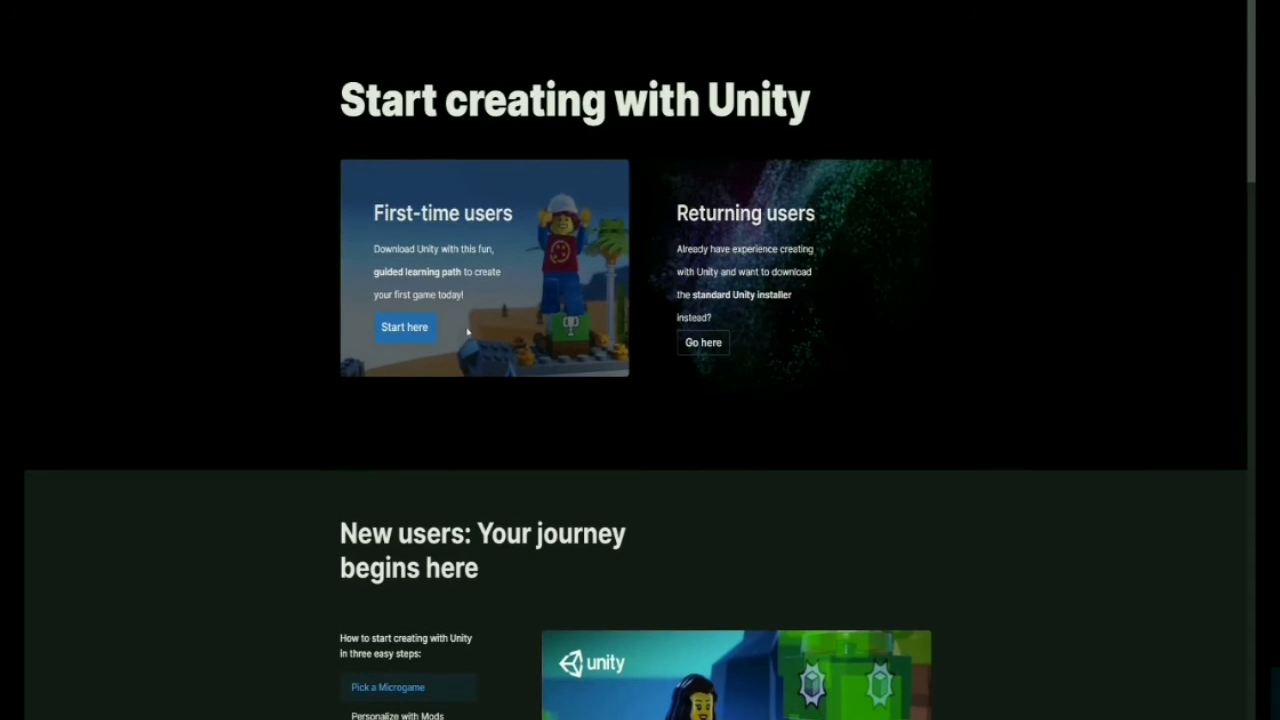
# Download Unity Hub as a first-time user and accept the installer's license agreement.
pyautogui.click(412, 336)
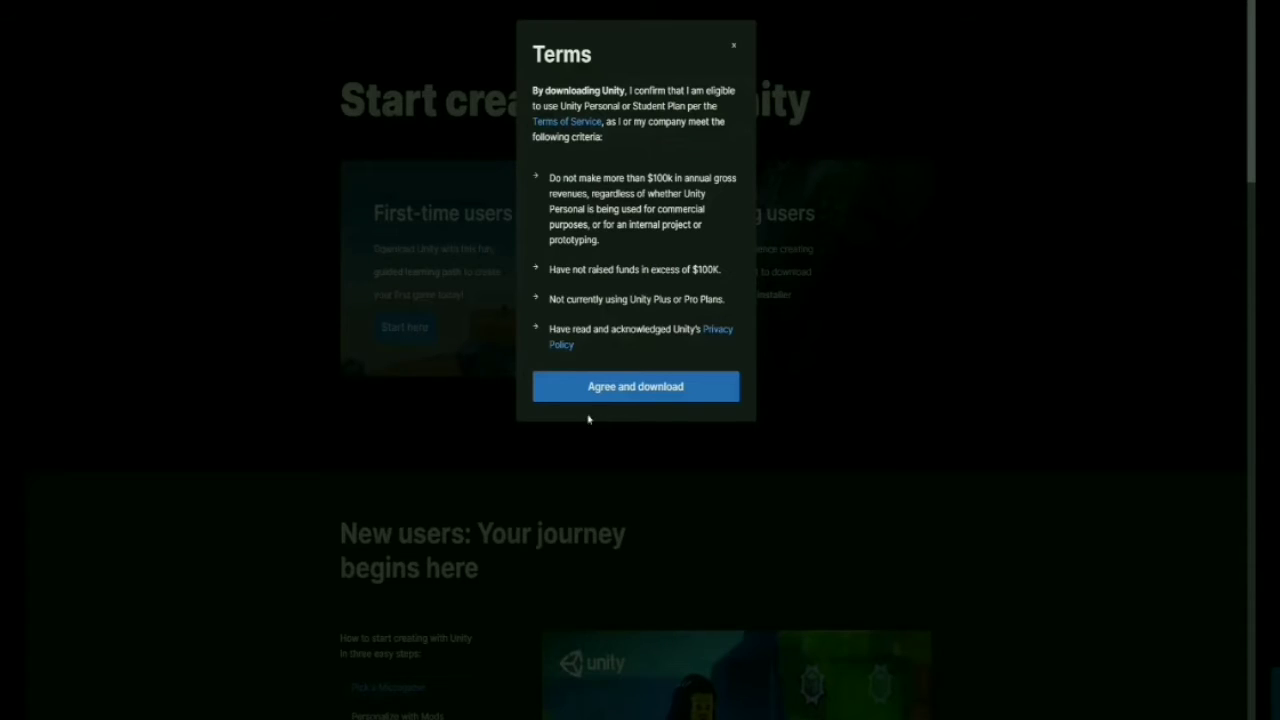
pyautogui.click(626, 398)
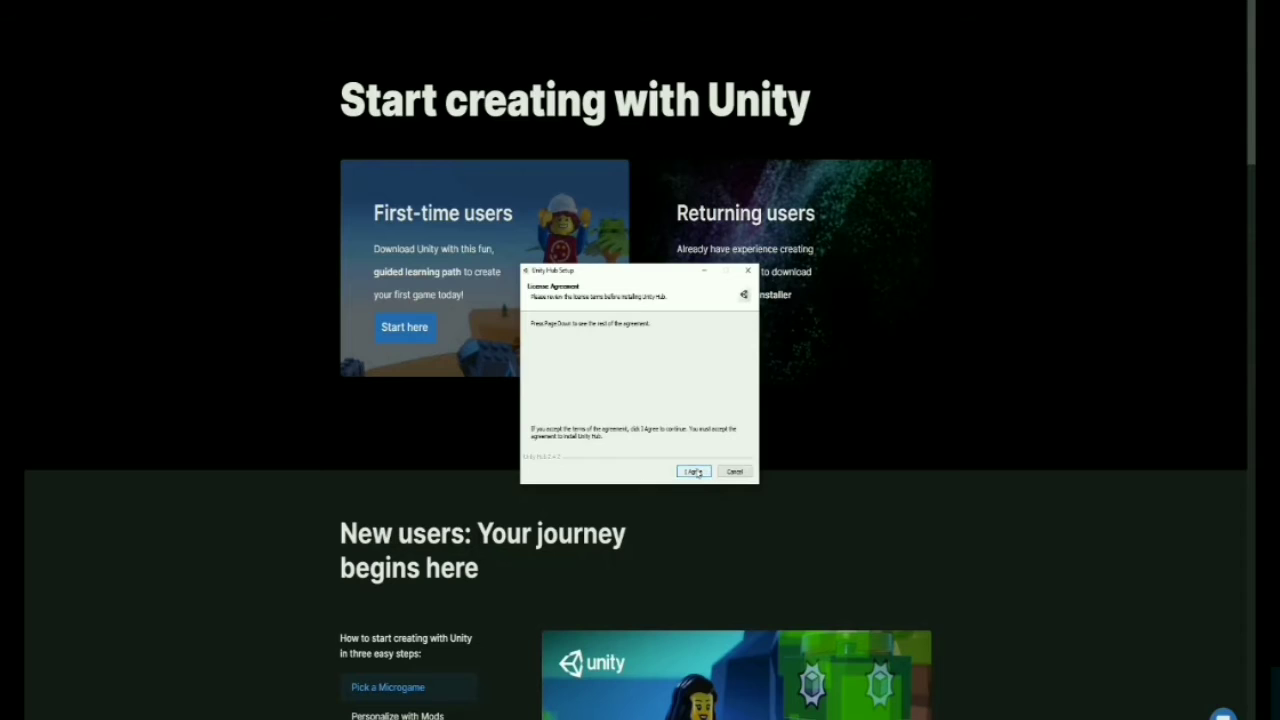
pyautogui.click(690, 471)
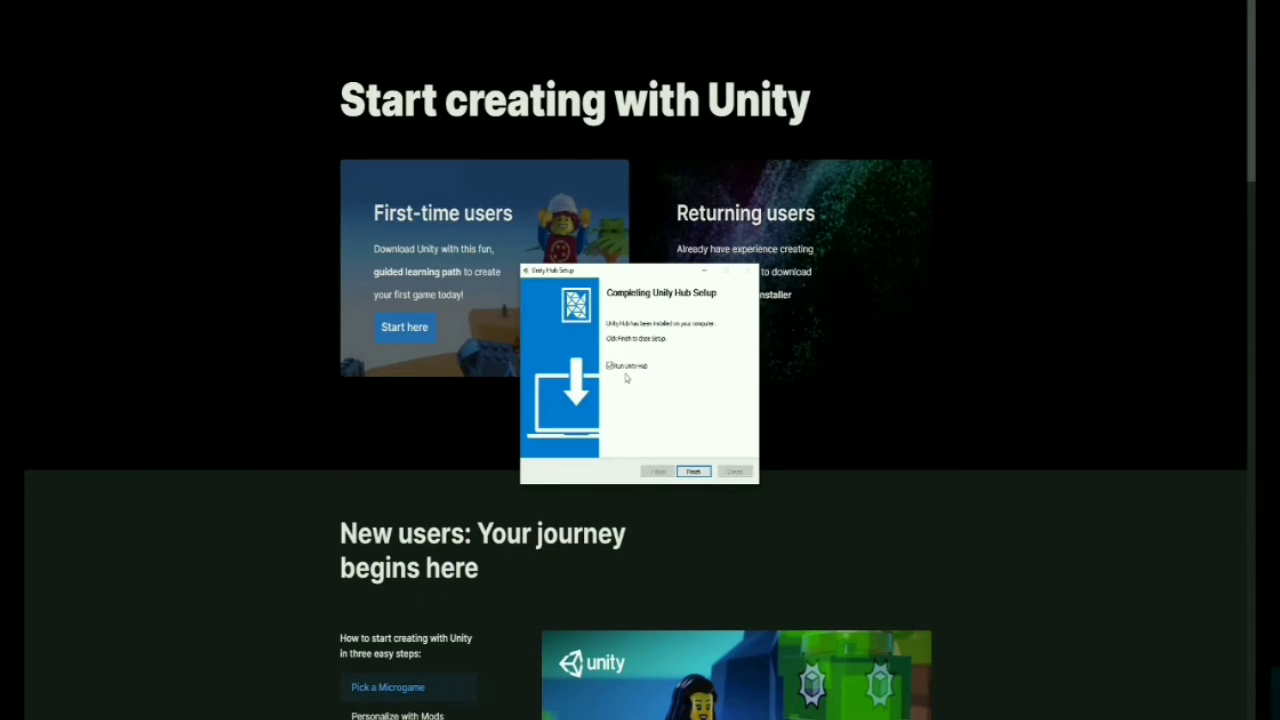
# Complete the Unity Hub installation with Run Unity Hub checked so the Hub opens.
pyautogui.click(694, 472)
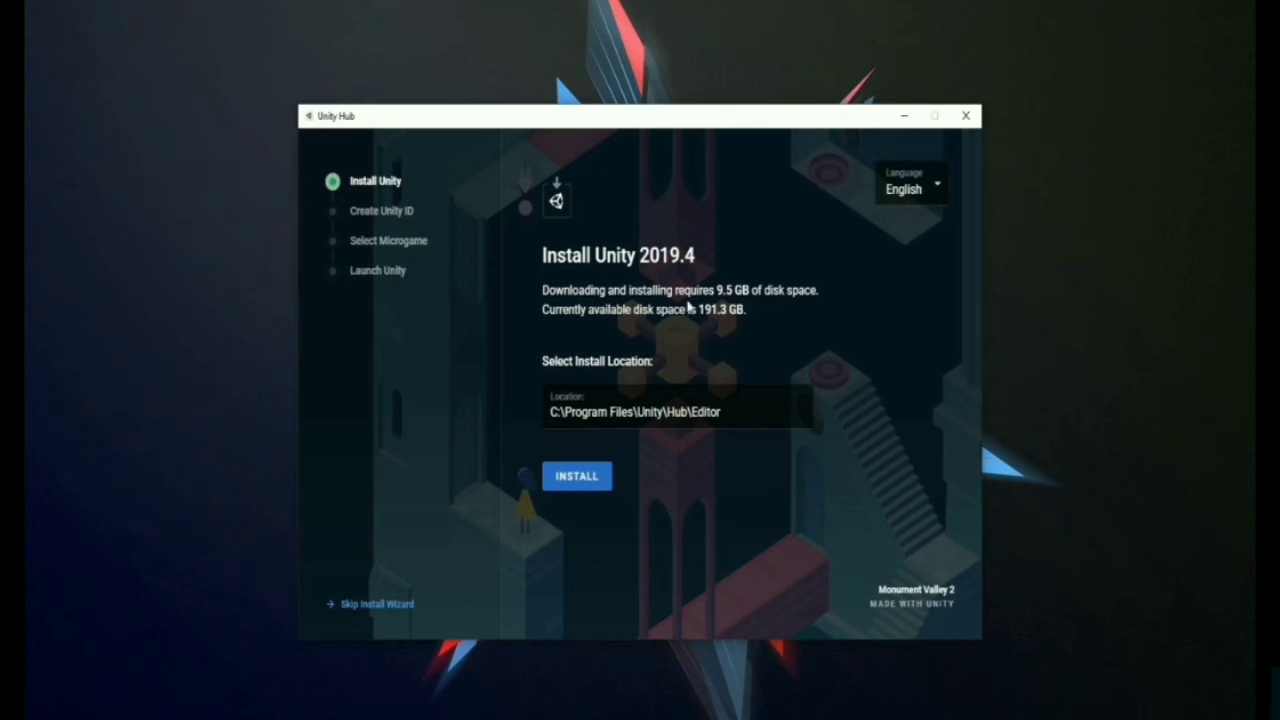
# Install Unity 2019.4 (9.5 GB) to C:\Program Files\Unity\Hub\Editor.
pyautogui.click(604, 472)
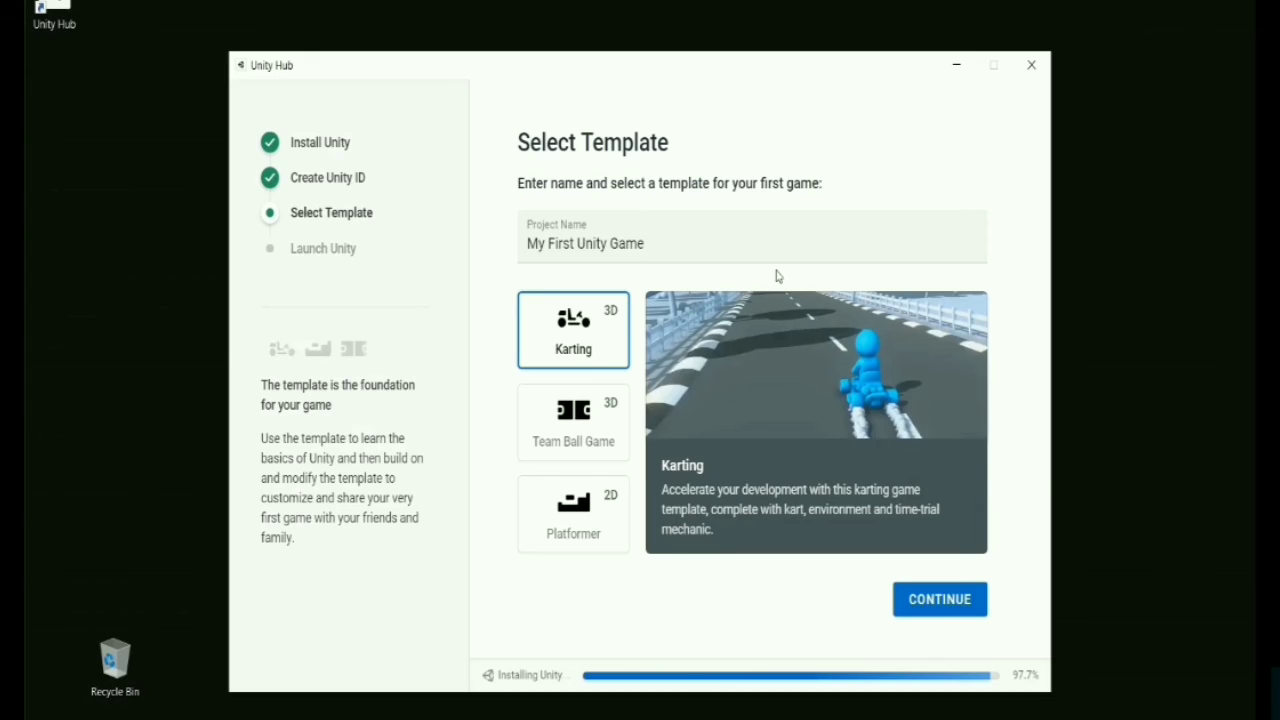
# Replace 'My First Unity Game' with a personal kart project name and launch the Karting project.
pyautogui.tripleClick(554, 244)
pyautogui.press('BackSpace')
pyautogui.write('Matt')
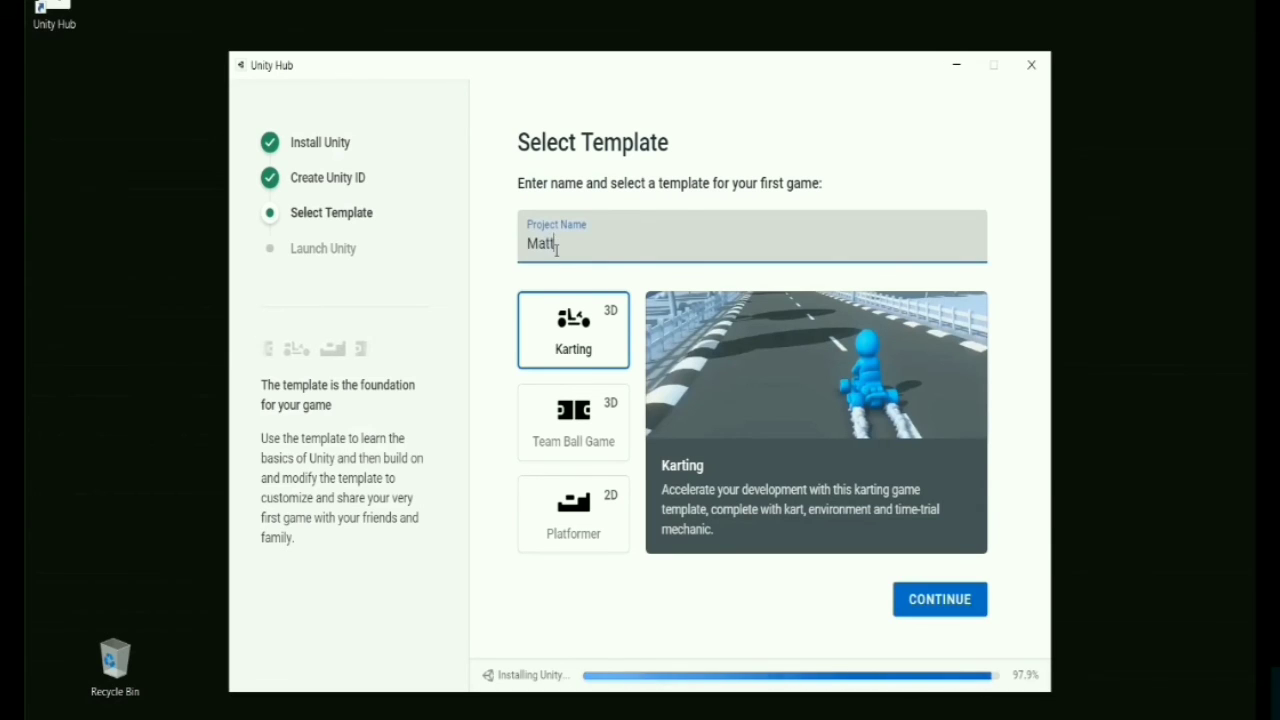
pyautogui.write('eo Kart')
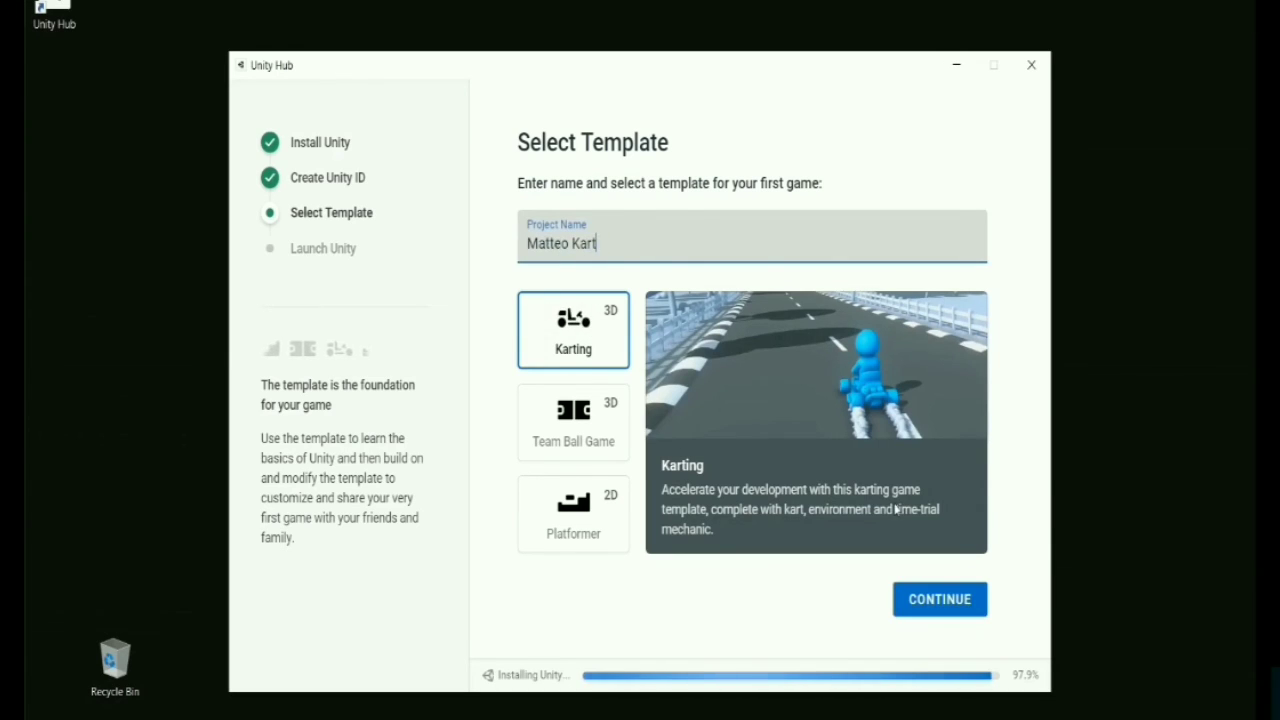
pyautogui.click(935, 600)
pyautogui.click(983, 630)
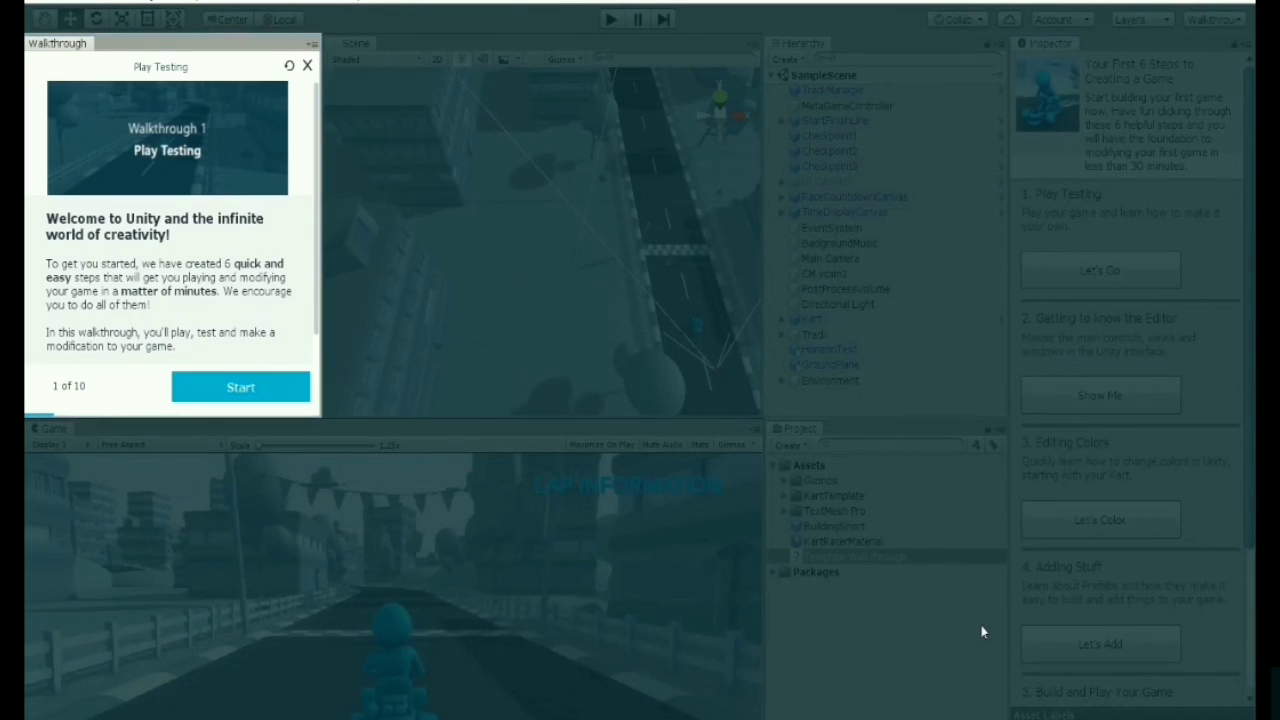
# Start the Play Testing walkthrough and enter play mode to test the karting game.
pyautogui.click(279, 389)
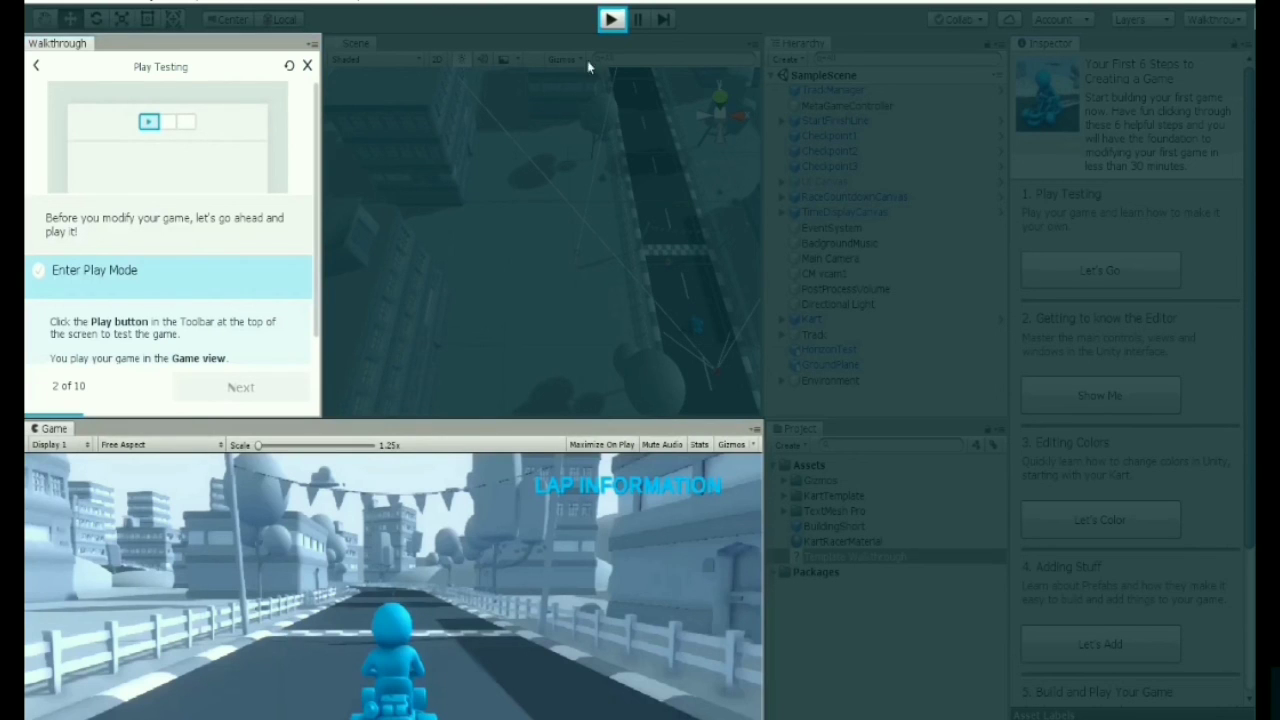
pyautogui.click(610, 26)
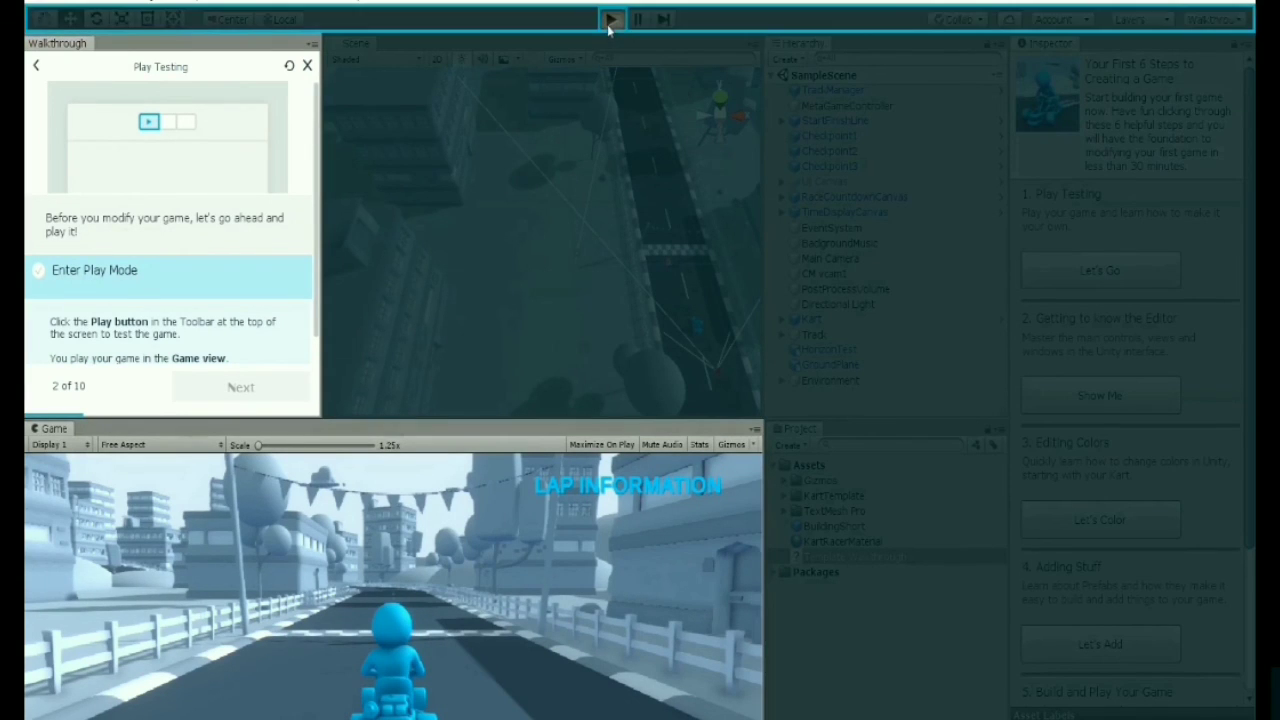